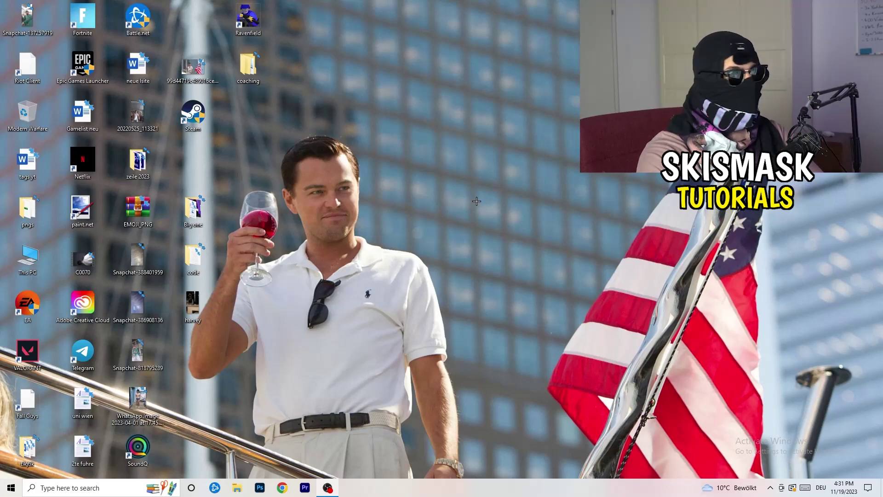
Launch NVIDIA Control Panel from the desktop's right-click menu.
right_click(474, 164)
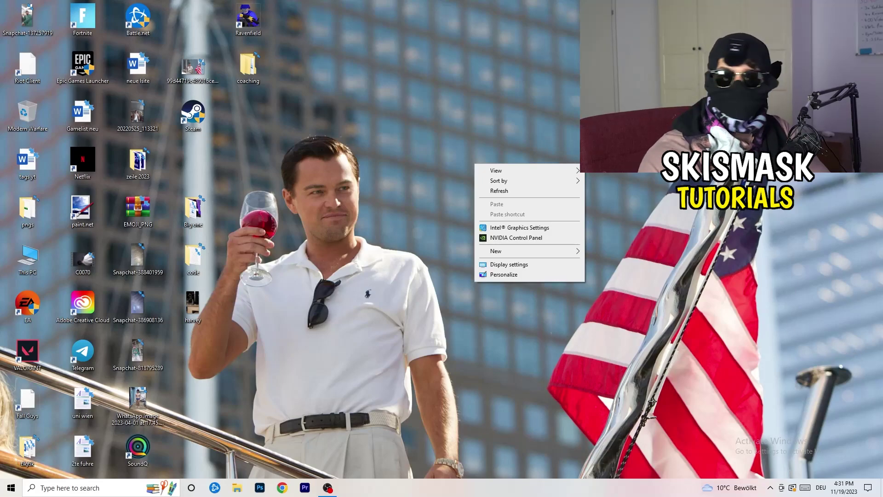
left_click(515, 237)
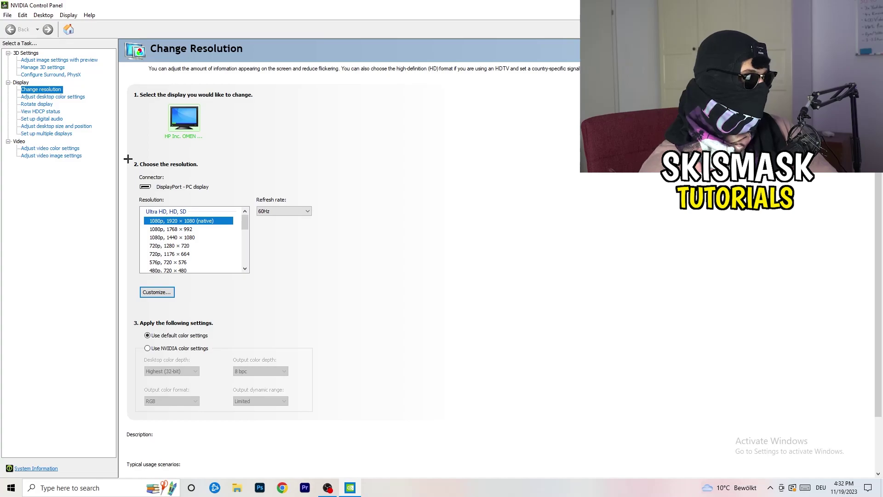
Start a custom resolution and enter 1440 horizontal by 1040 vertical pixels.
left_click(158, 292)
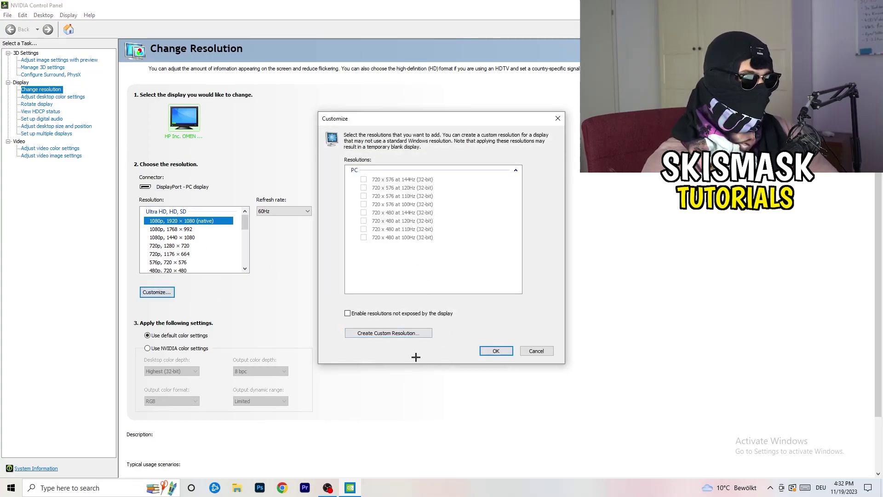
left_click(405, 332)
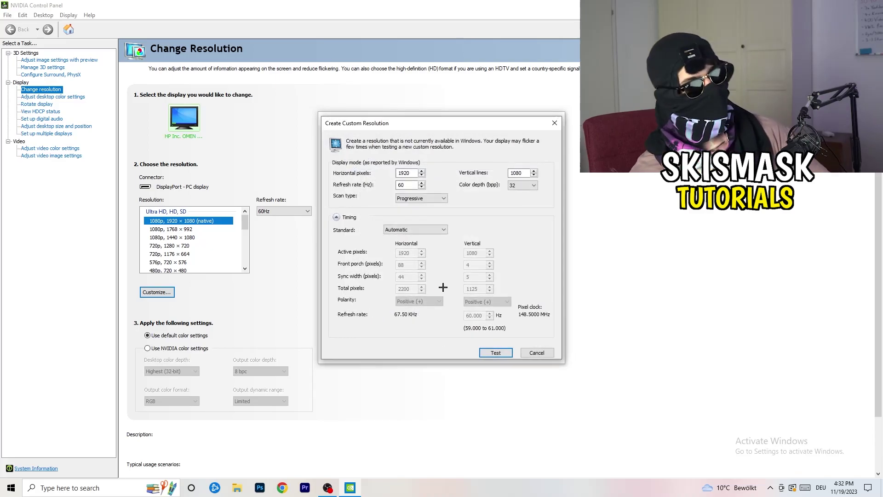
double_click(404, 173)
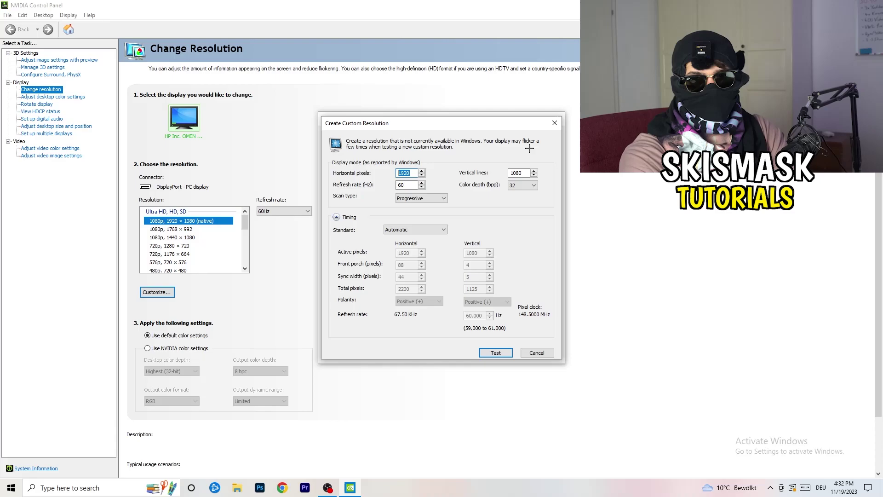
type("1140")
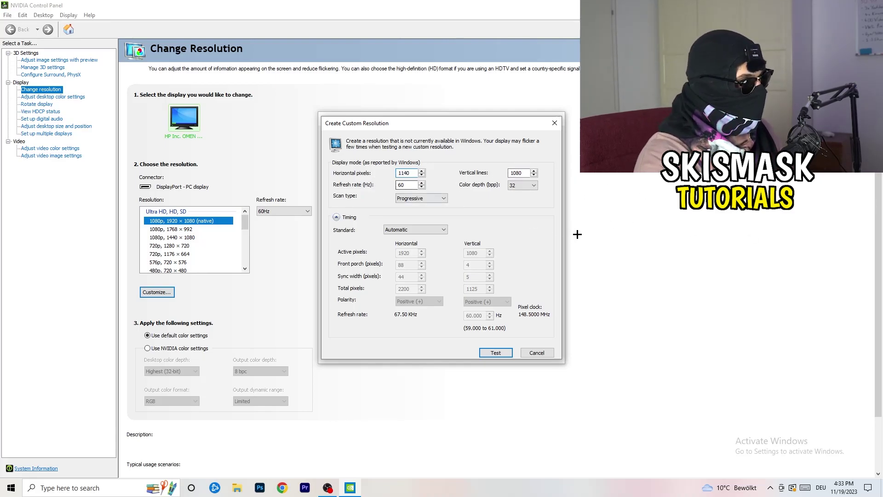
key("BackSpace")
key("BackSpace")
key("BackSpace")
type("3")
key("BackSpace")
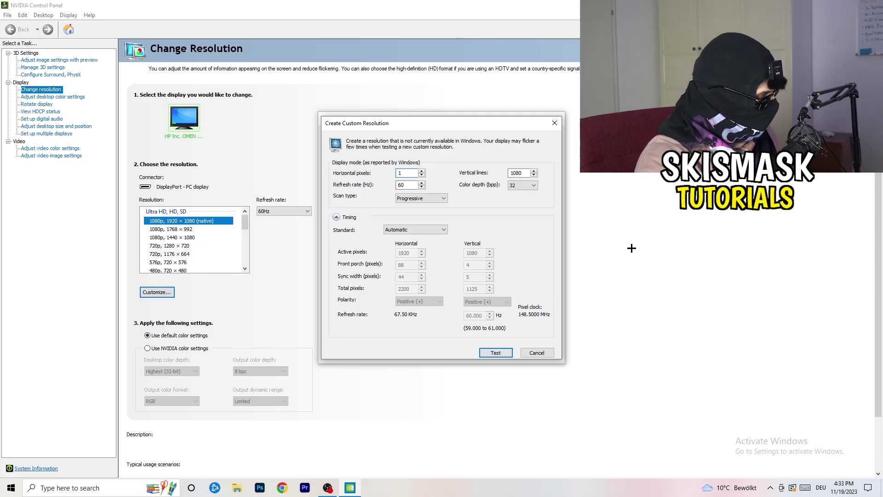
type("440")
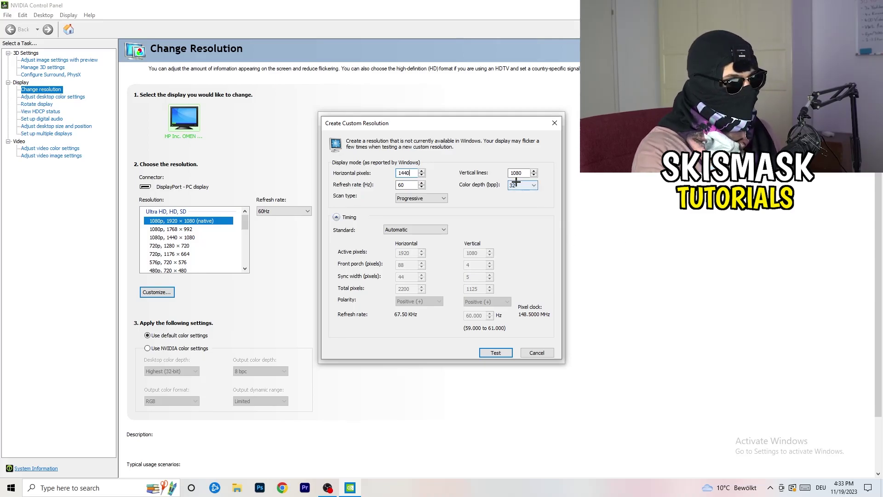
left_click(522, 174)
key("BackSpace")
key("BackSpace")
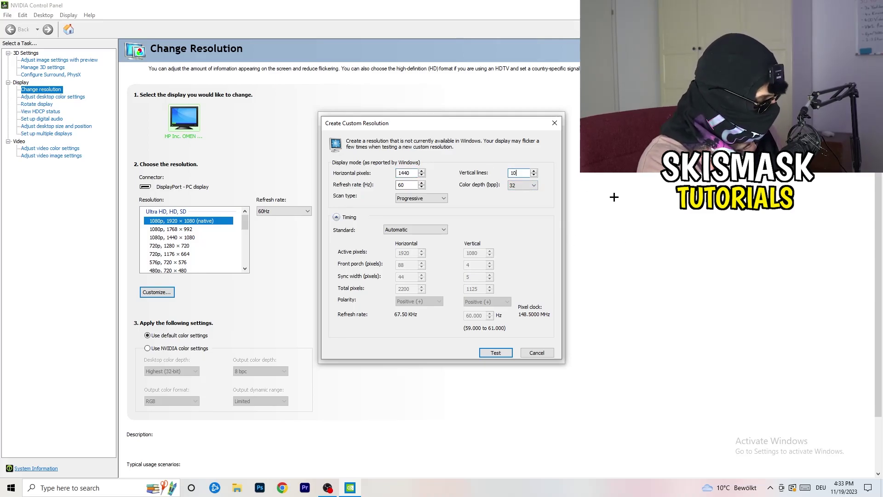
type("40")
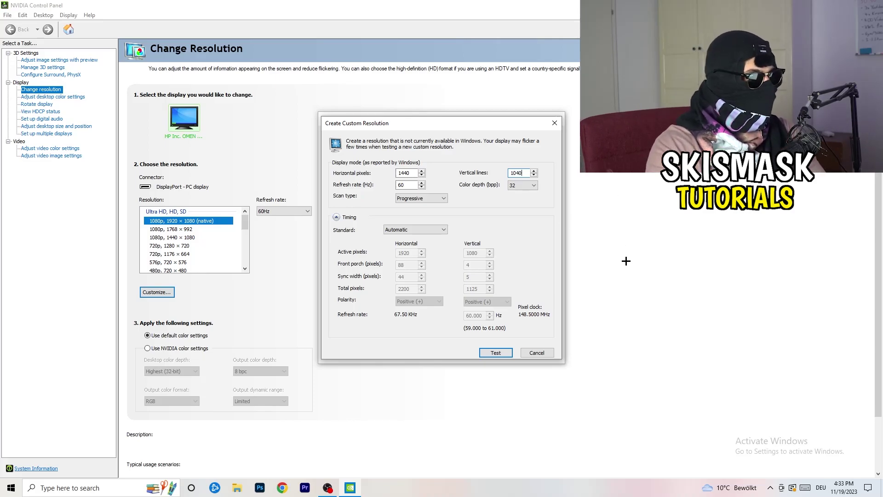
Keep Progressive scan, set timing standard to CVT reduced blank, and close without testing.
left_click(418, 199)
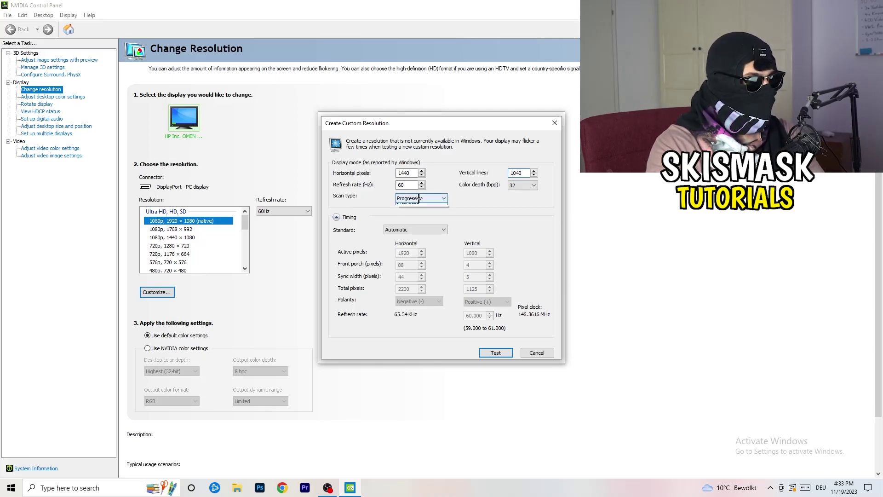
left_click(479, 197)
left_click(427, 230)
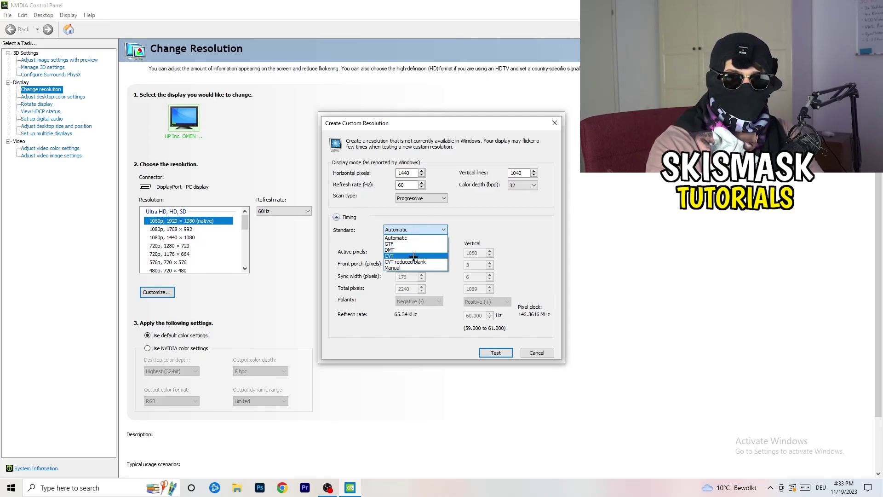
left_click(486, 236)
left_click(416, 229)
left_click(511, 223)
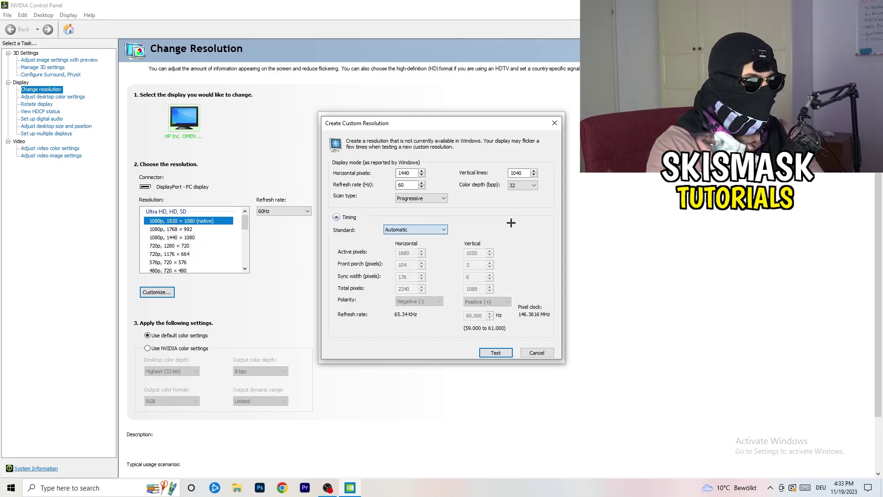
left_click(415, 229)
left_click(414, 269)
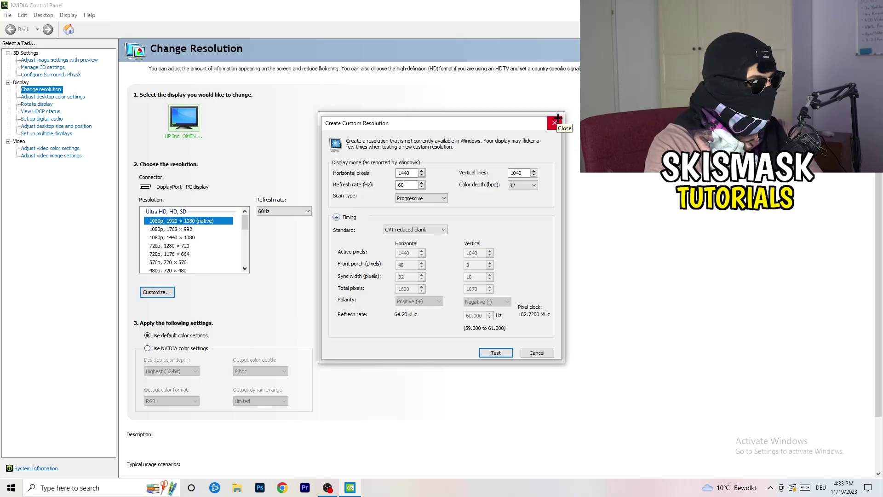
left_click(558, 120)
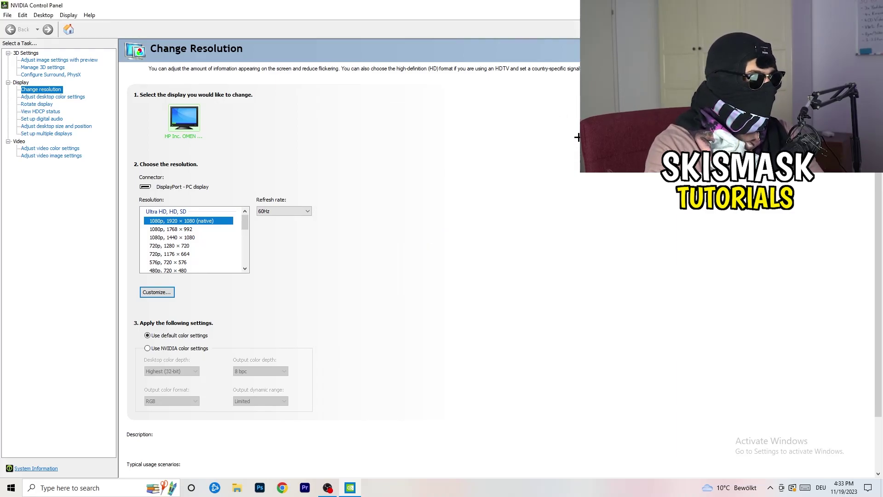
Close NVIDIA Control Panel and open Windows Settings from the Start menu.
key("alt+F4")
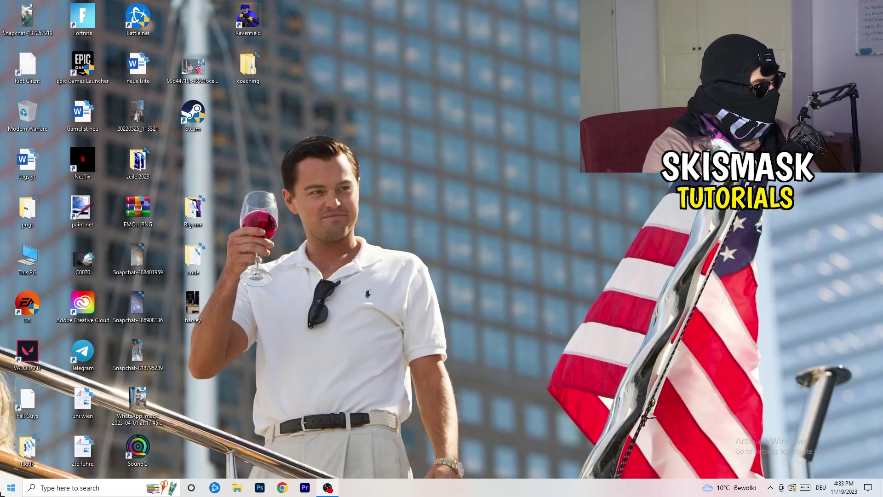
left_click(11, 487)
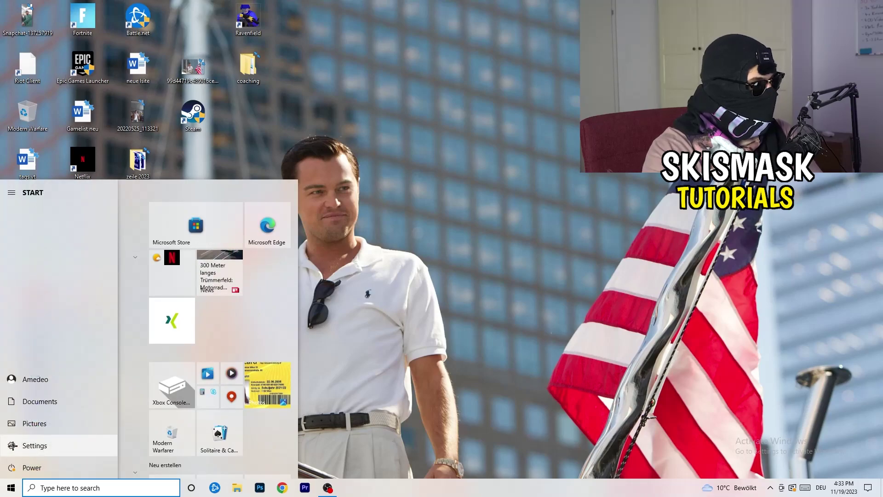
left_click(12, 445)
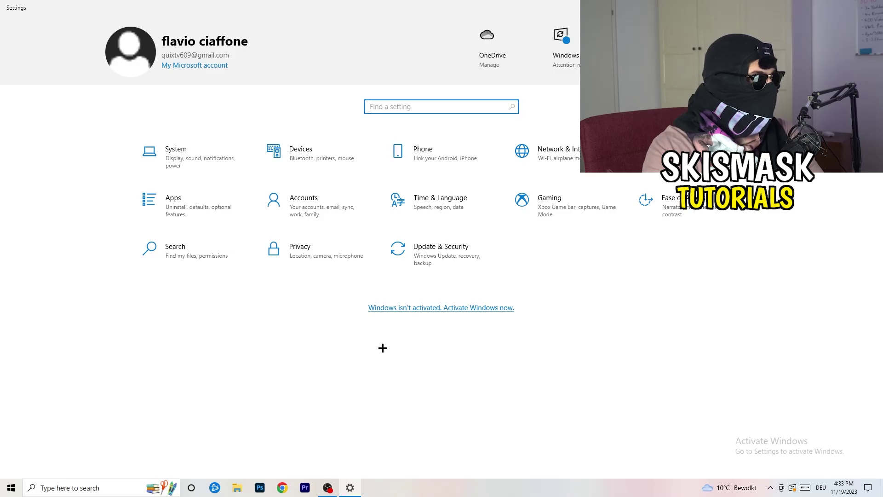
On the Display page, keep scaling at 100% (Recommended) and return to Settings home.
left_click(193, 168)
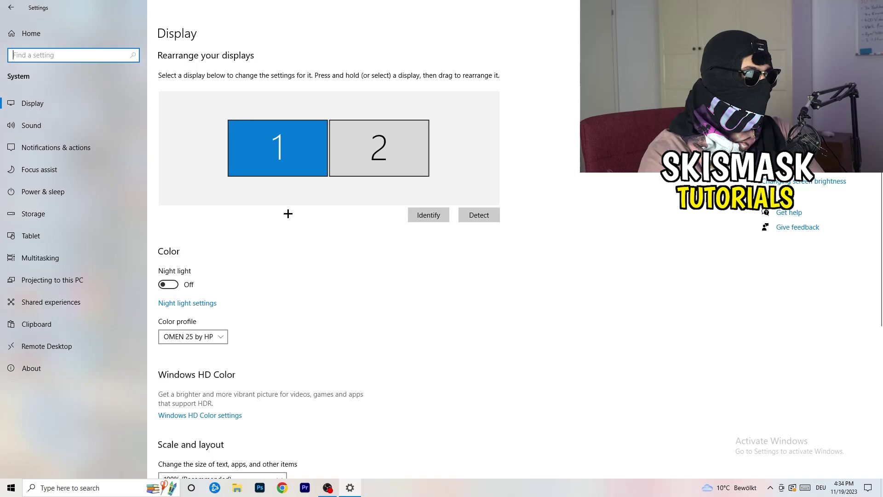
scroll(290, 216, "down", 5)
left_click(208, 123)
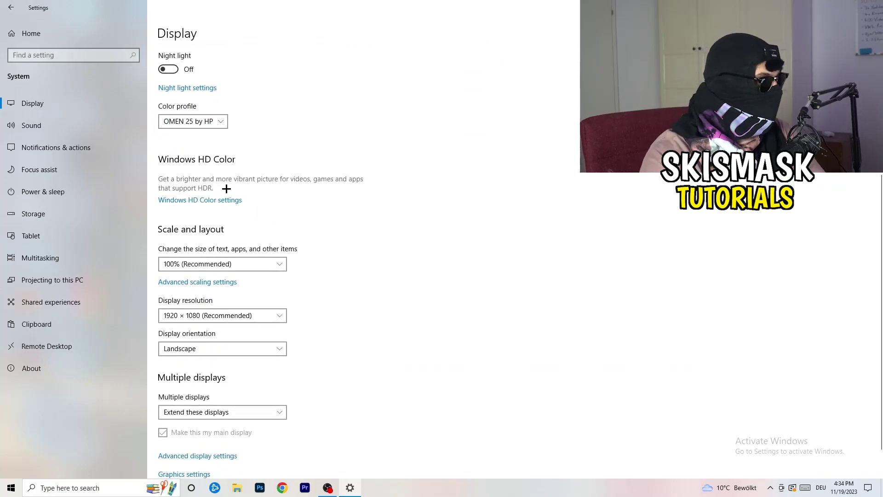
scroll(194, 206, "down", 1)
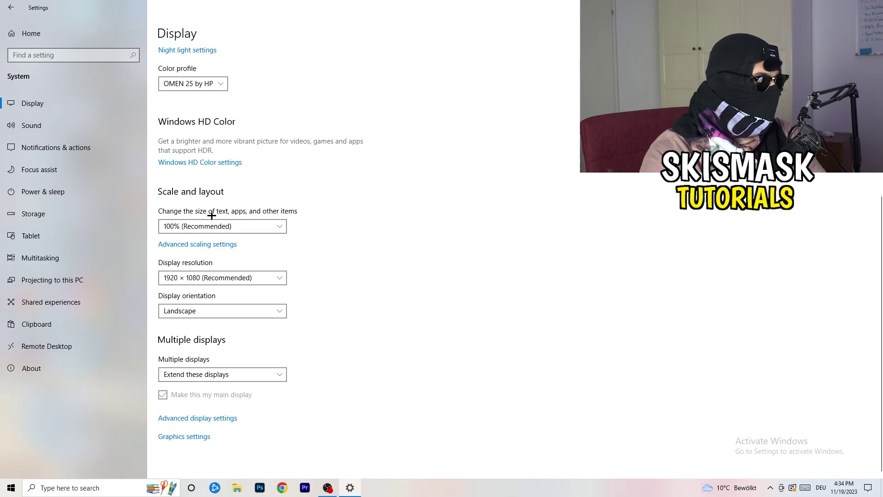
left_click(271, 225)
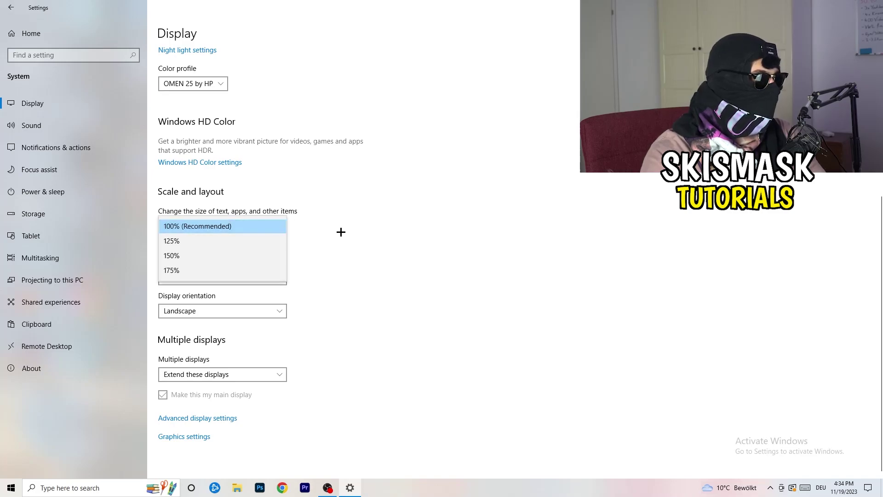
left_click(432, 216)
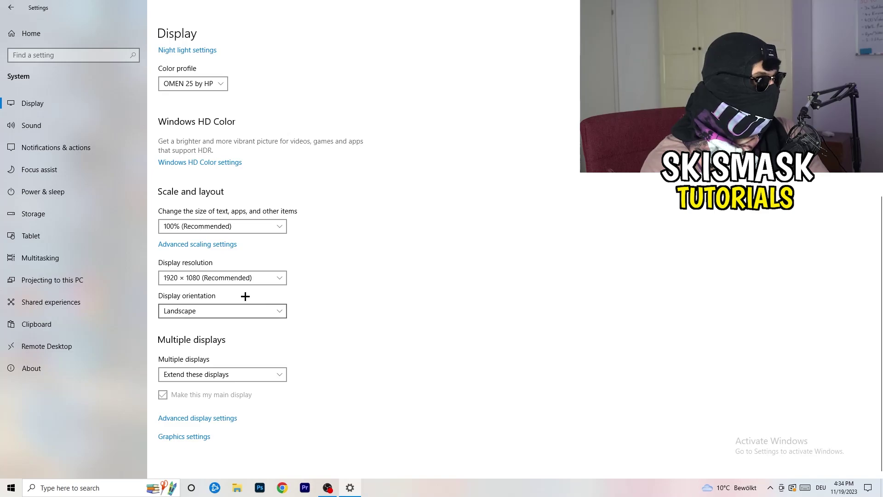
left_click(11, 7)
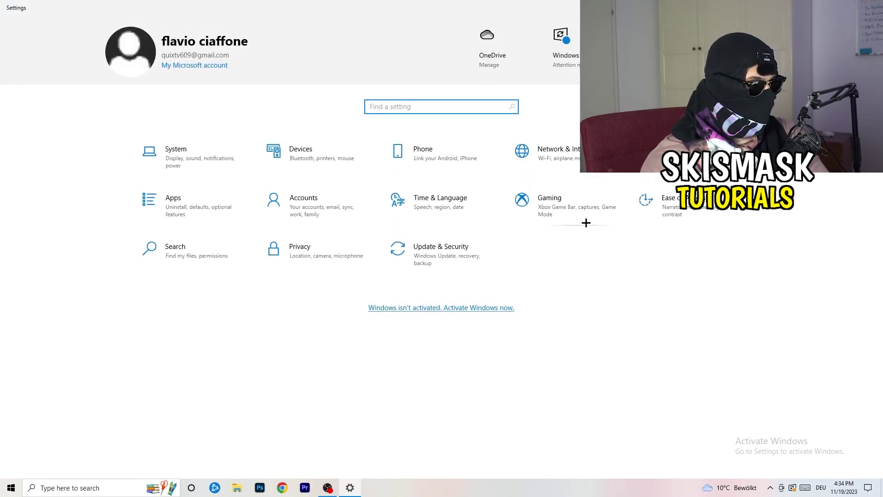
Open the Gaming section's Xbox Game Bar page, showing Game Bar switched off.
left_click(564, 223)
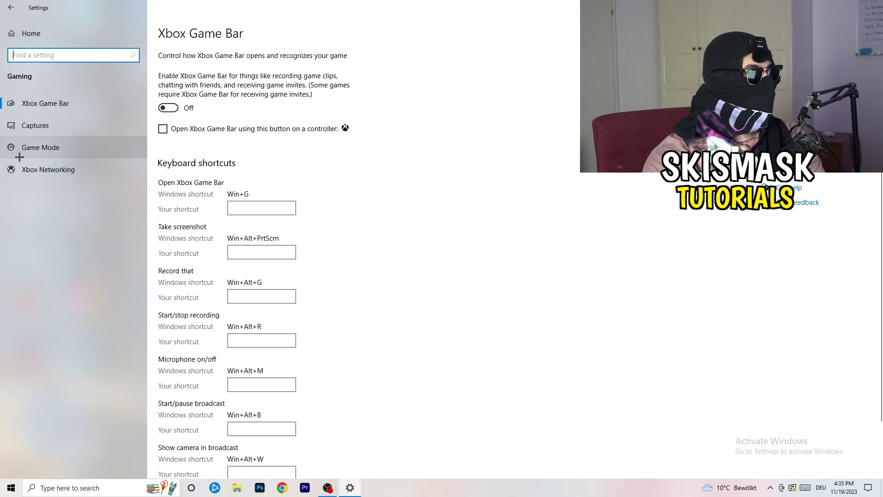
Verify the Game Mode toggle is On, then close Settings with Alt+F4.
left_click(46, 146)
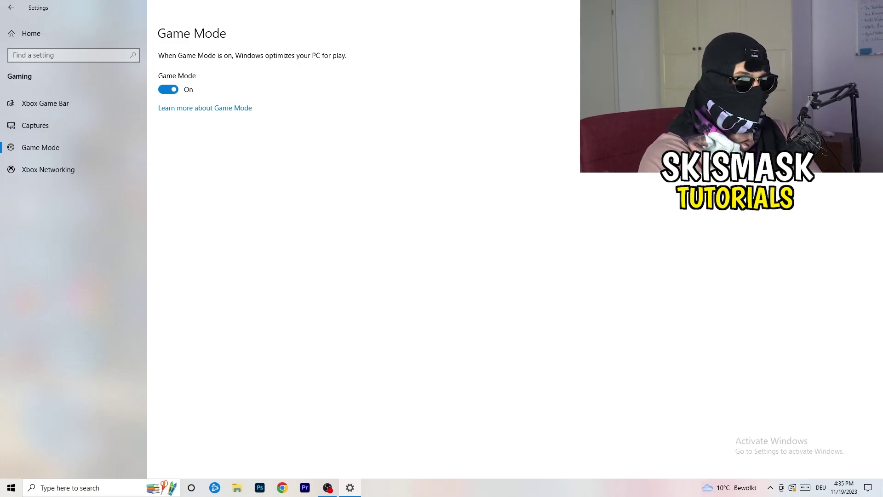
key("alt+F4")
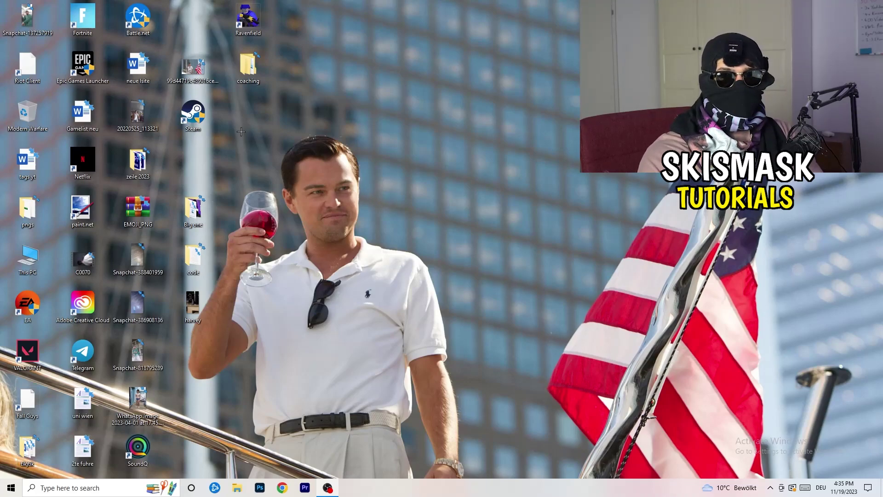
Set the Steam shortcut to Windows 8 compatibility mode with Run as administrator.
left_click_drag(193, 115, 468, 163)
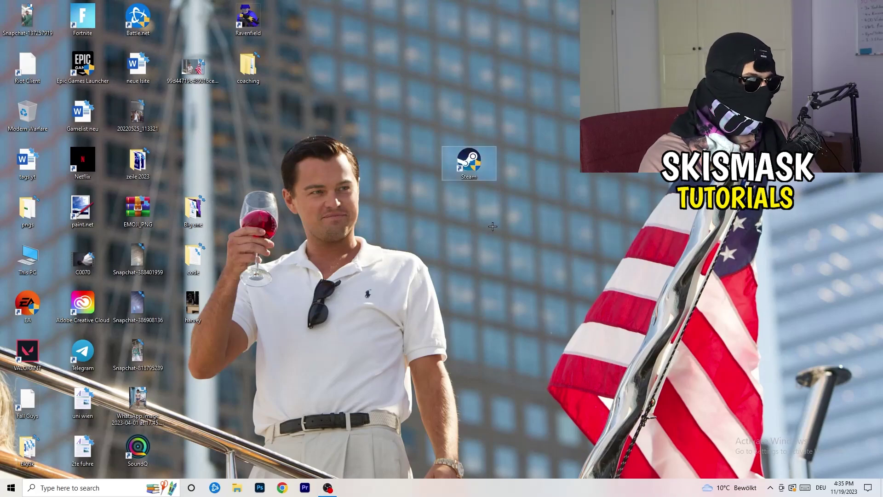
key("shift+F10")
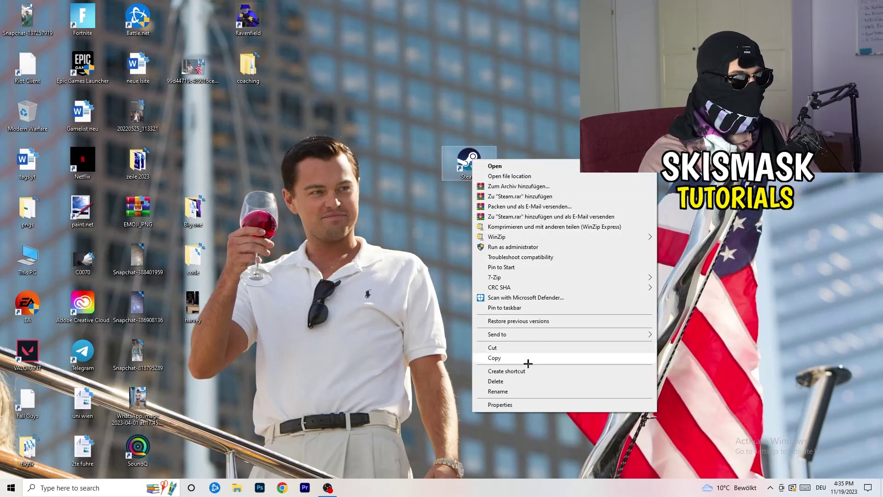
left_click(530, 405)
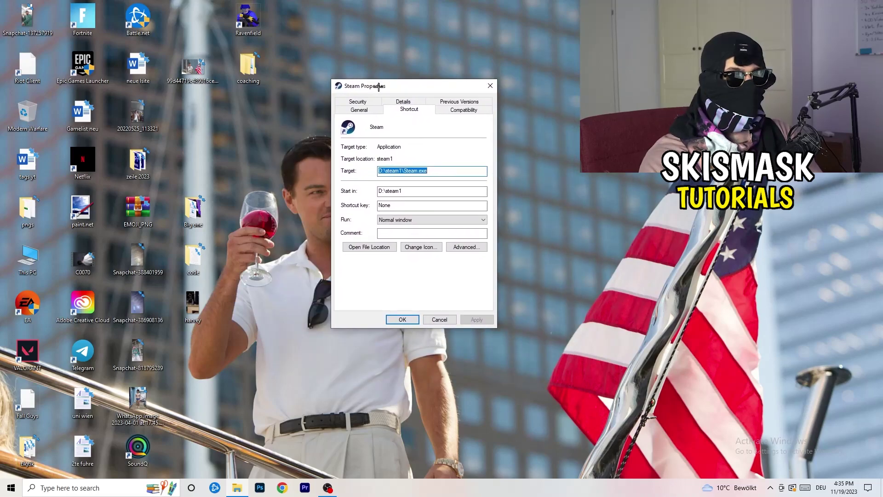
left_click(474, 110)
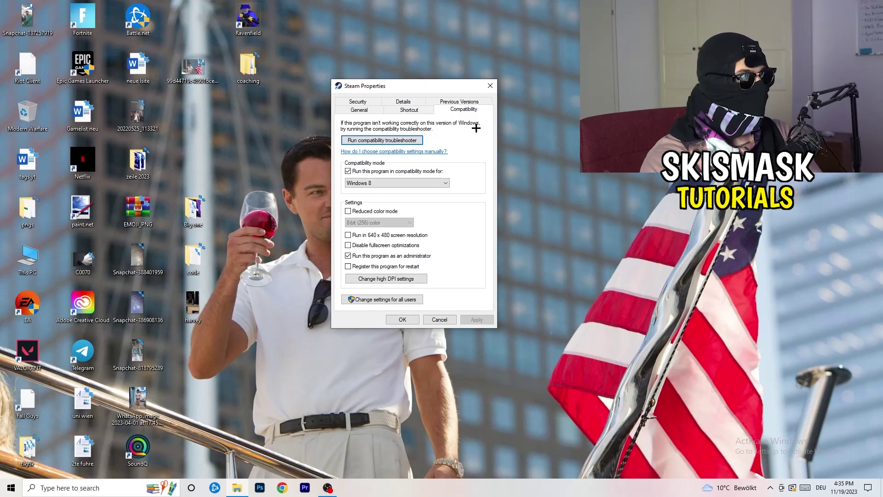
left_click(421, 181)
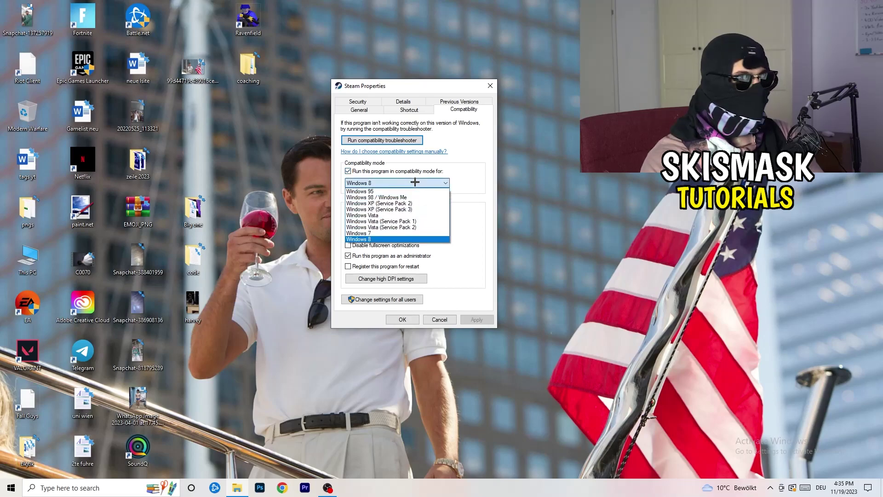
left_click(490, 176)
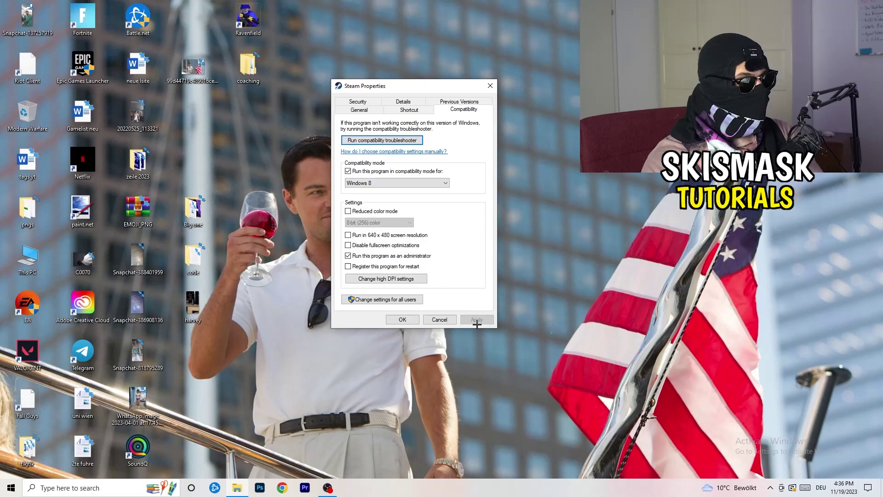
left_click(403, 319)
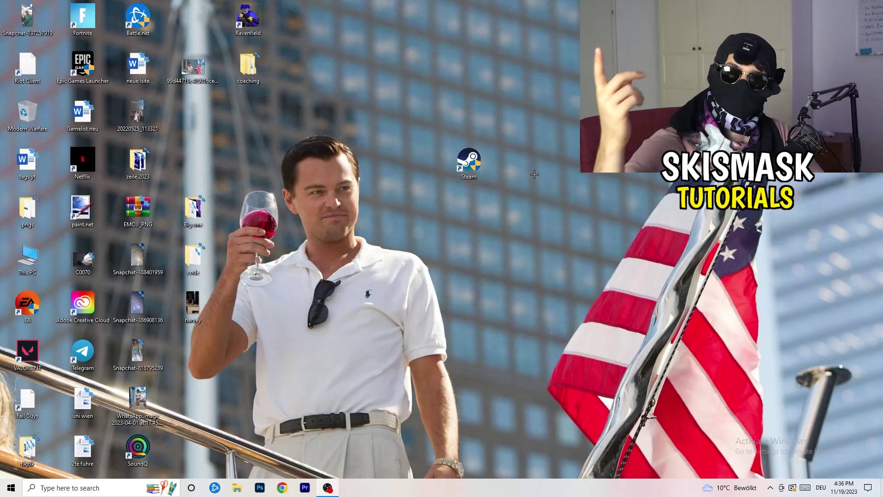
Drag the Steam shortcut back left and recheck its Windows 8/administrator compatibility settings.
left_click_drag(468, 162, 414, 162)
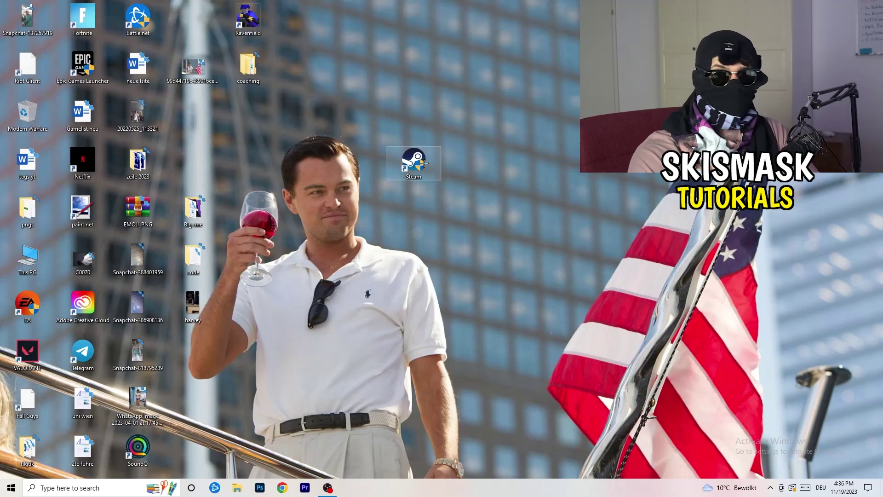
left_click_drag(423, 162, 313, 162)
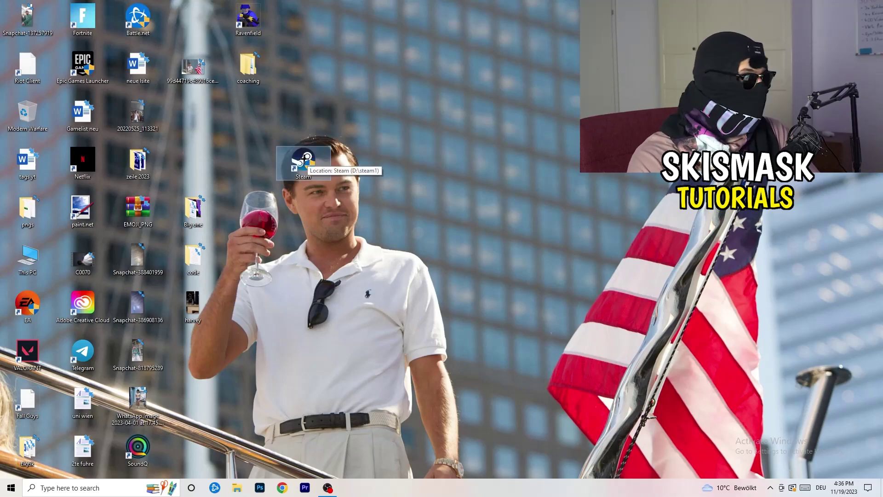
right_click(305, 159)
left_click(348, 403)
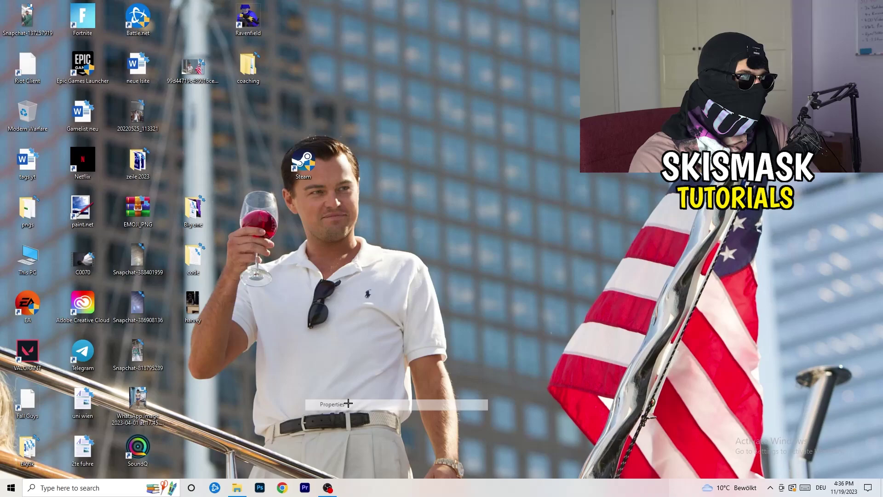
left_click(440, 189)
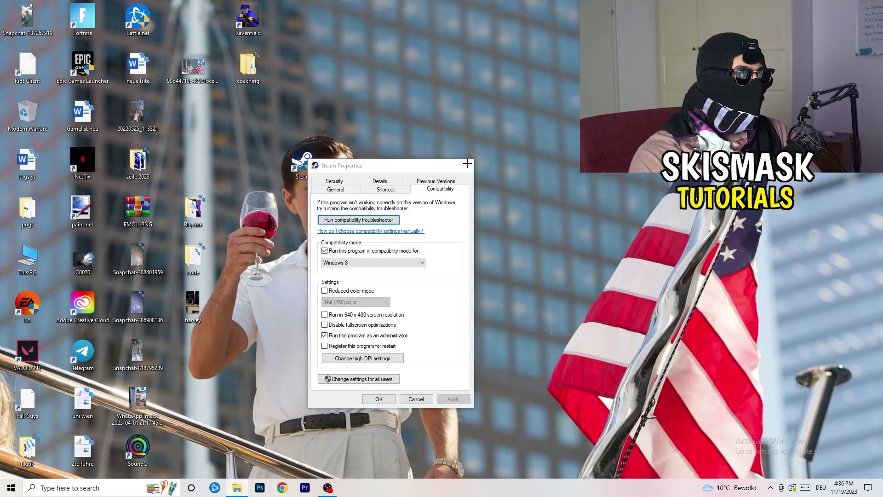
left_click(467, 165)
left_click(473, 82)
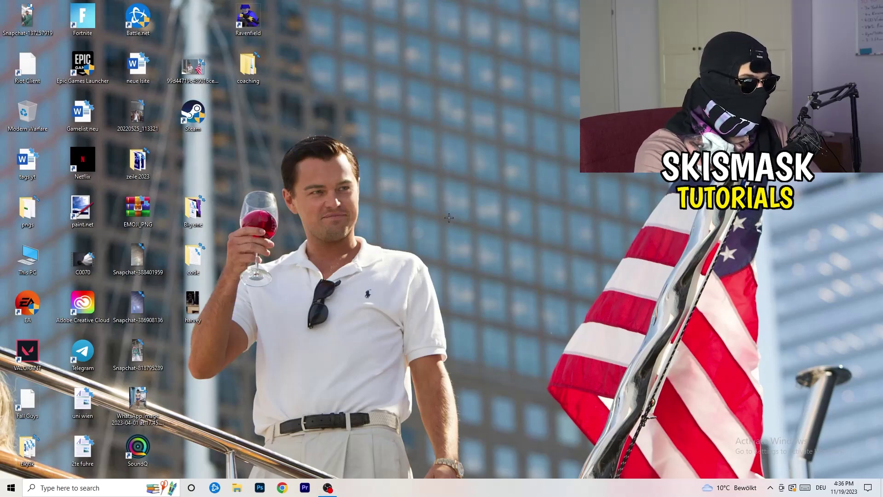
Launch Task Manager from the taskbar's context menu.
mouse_move(432, 488)
left_mouse_down()
mouse_move(283, 133)
mouse_move(368, 342)
left_mouse_up()
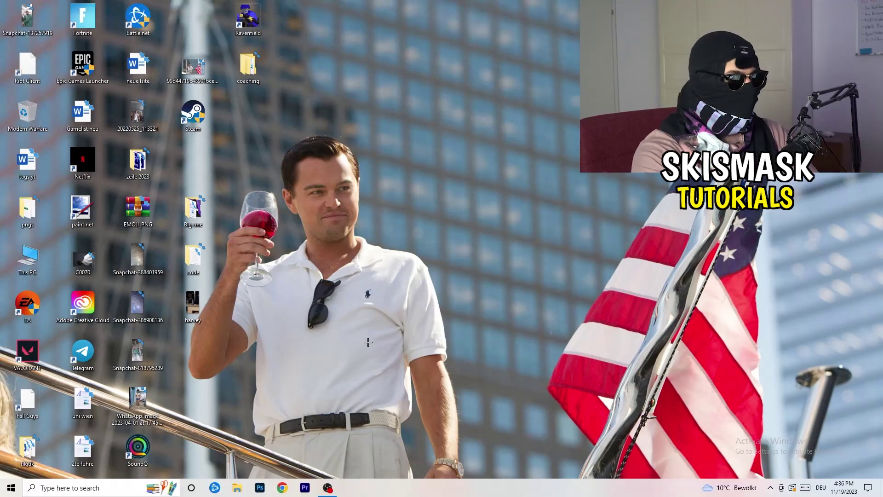
right_click(473, 488)
left_click(506, 461)
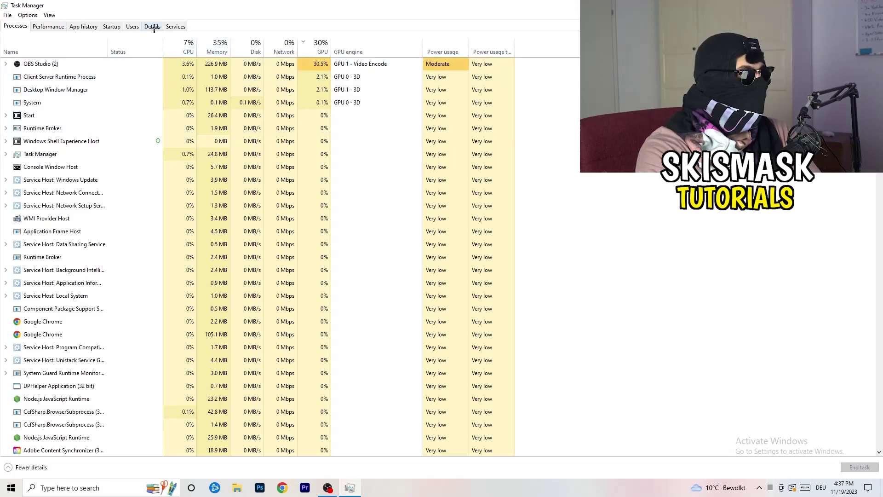
Show Task Manager's Details list of processes with PIDs and status.
left_click(153, 27)
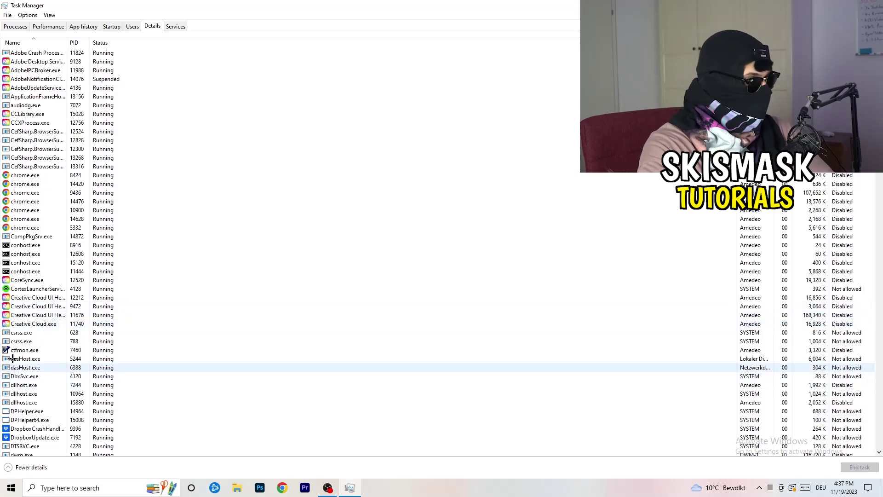
Bring up the action menu for the Creative Cloud UI Helper process in Task Manager's Details list.
right_click(26, 306)
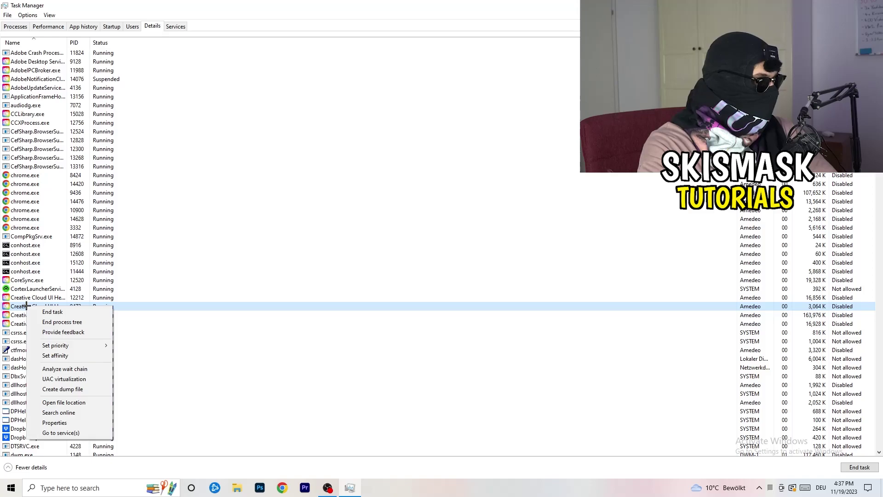